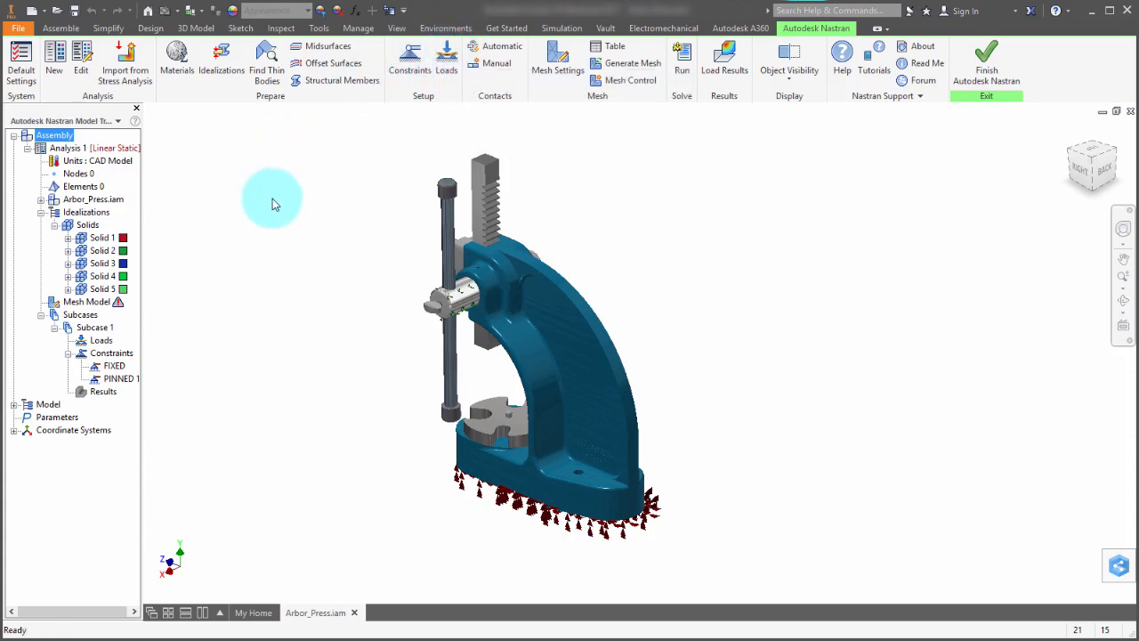
# Create a new load of type Force in the model's Loads and name it Lever Force
pyautogui.rightClick(103, 342)
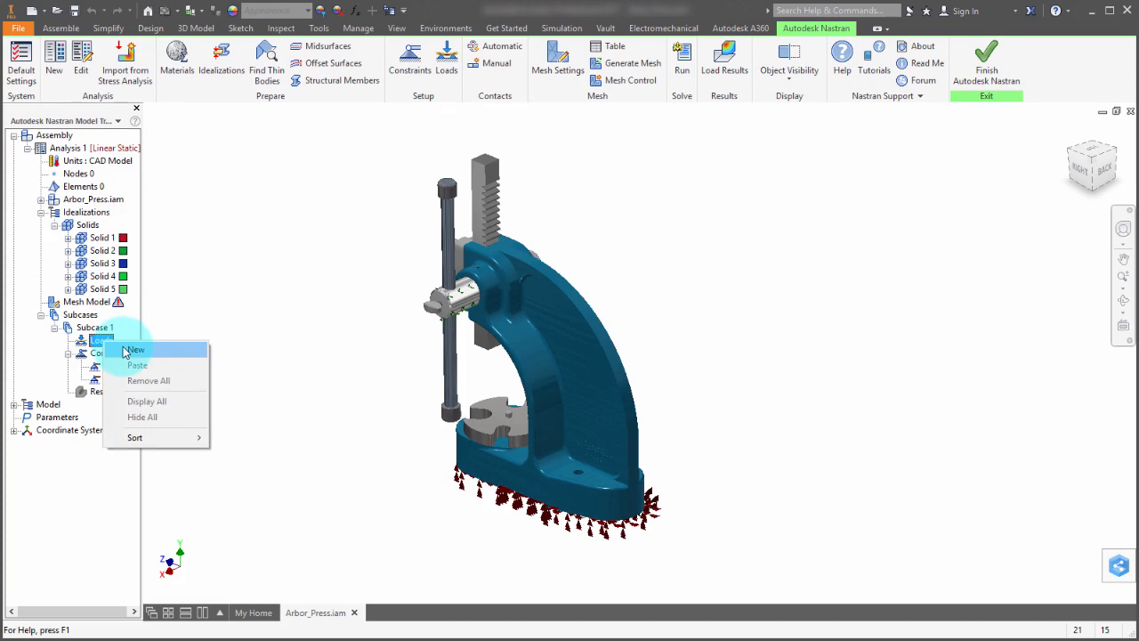
pyautogui.click(14, 405)
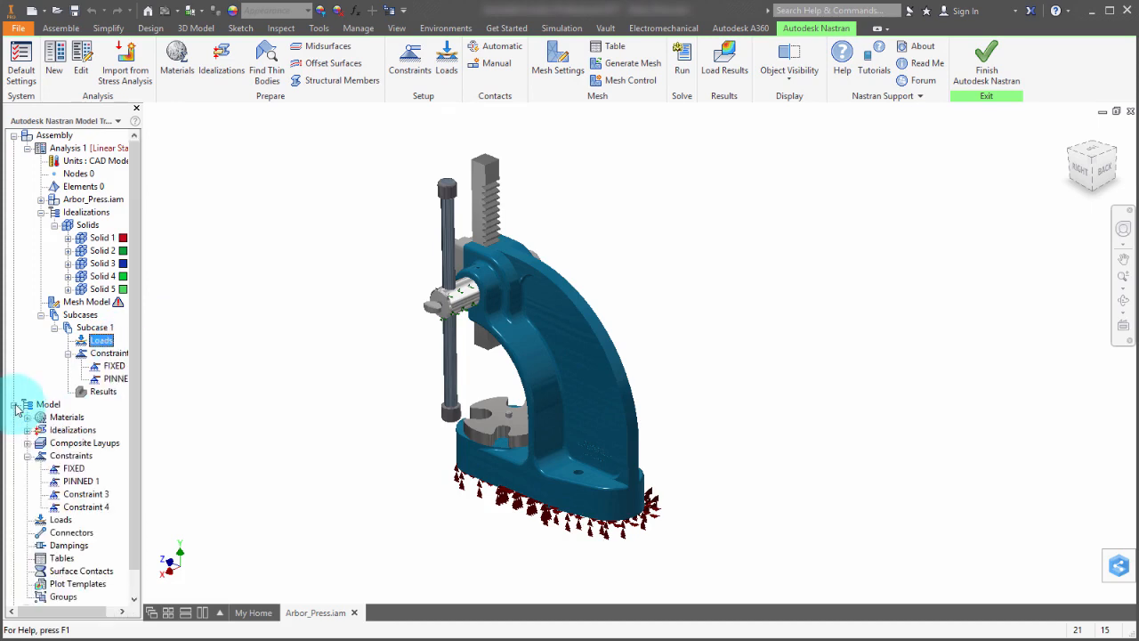
pyautogui.rightClick(60, 520)
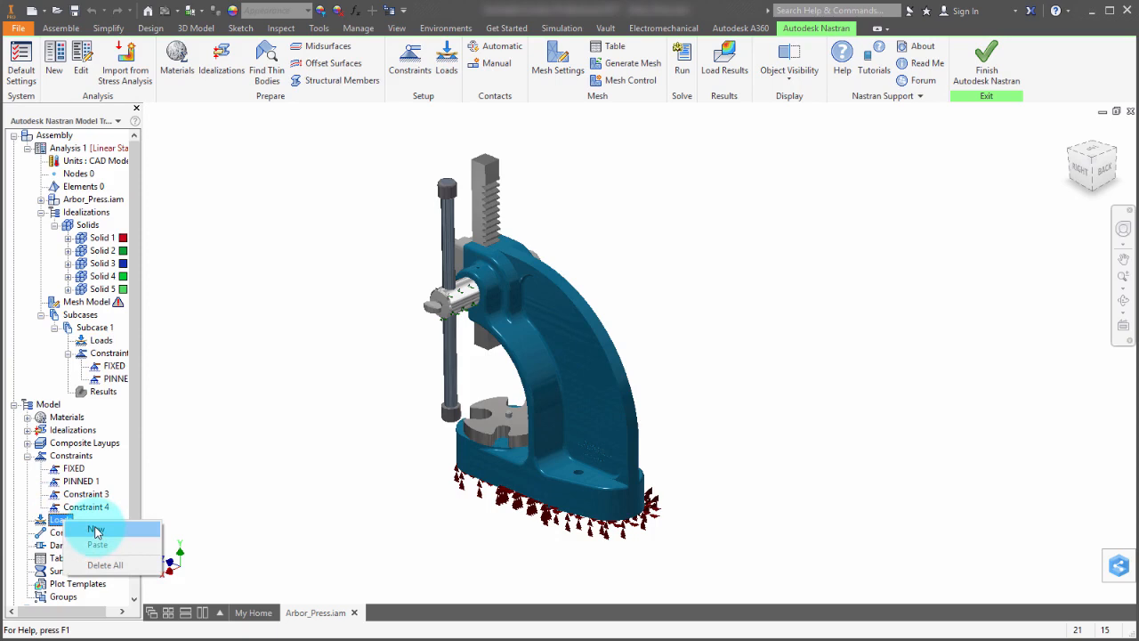
pyautogui.click(96, 530)
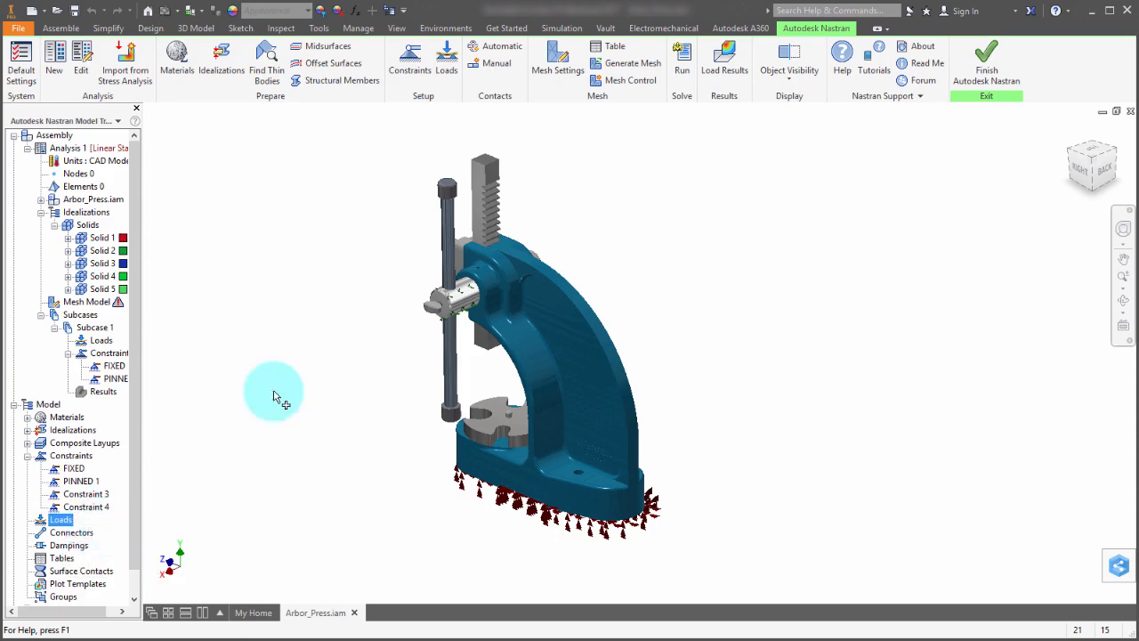
pyautogui.moveTo(247, 125); pyautogui.dragTo(264, 122)
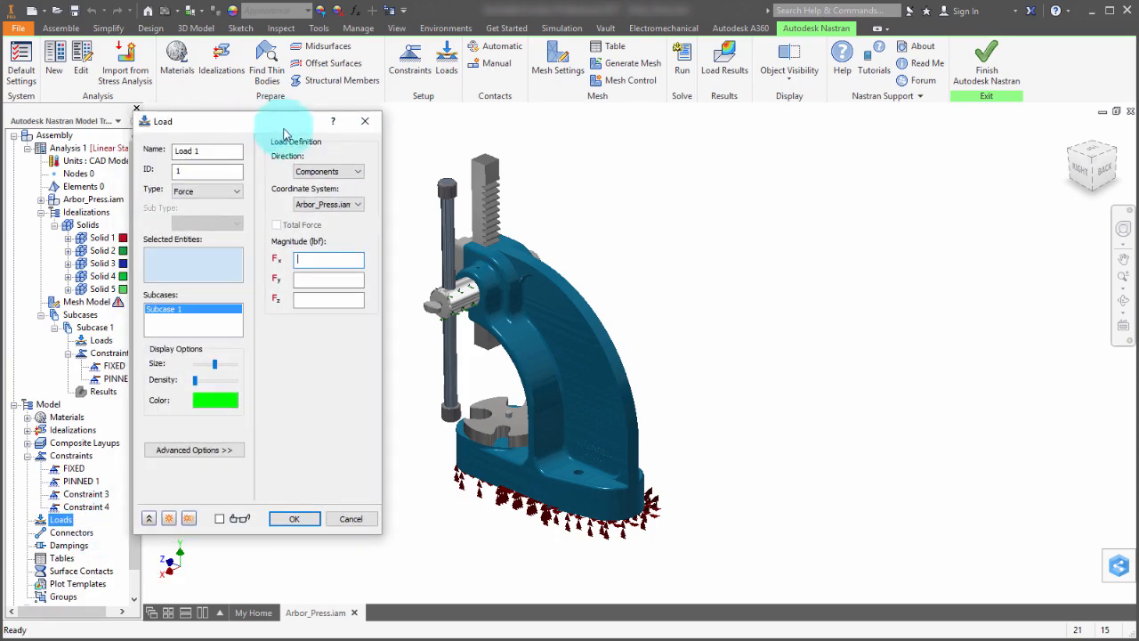
pyautogui.moveTo(556, 176); pyautogui.dragTo(613, 178, button='middle')
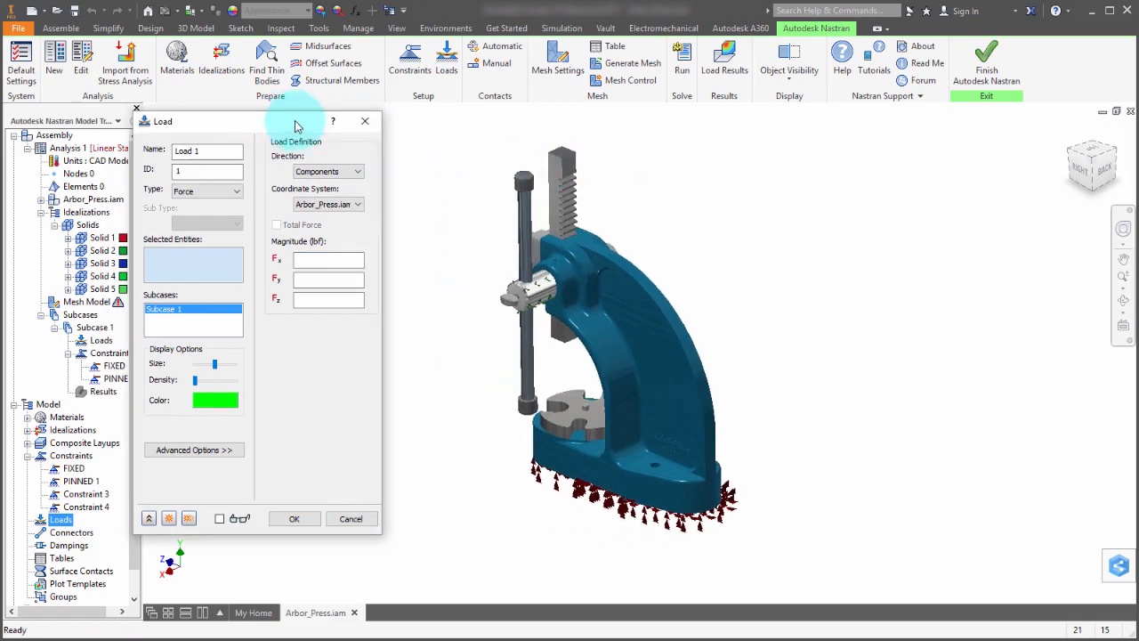
pyautogui.moveTo(297, 119); pyautogui.dragTo(332, 118)
pyautogui.click(246, 190)
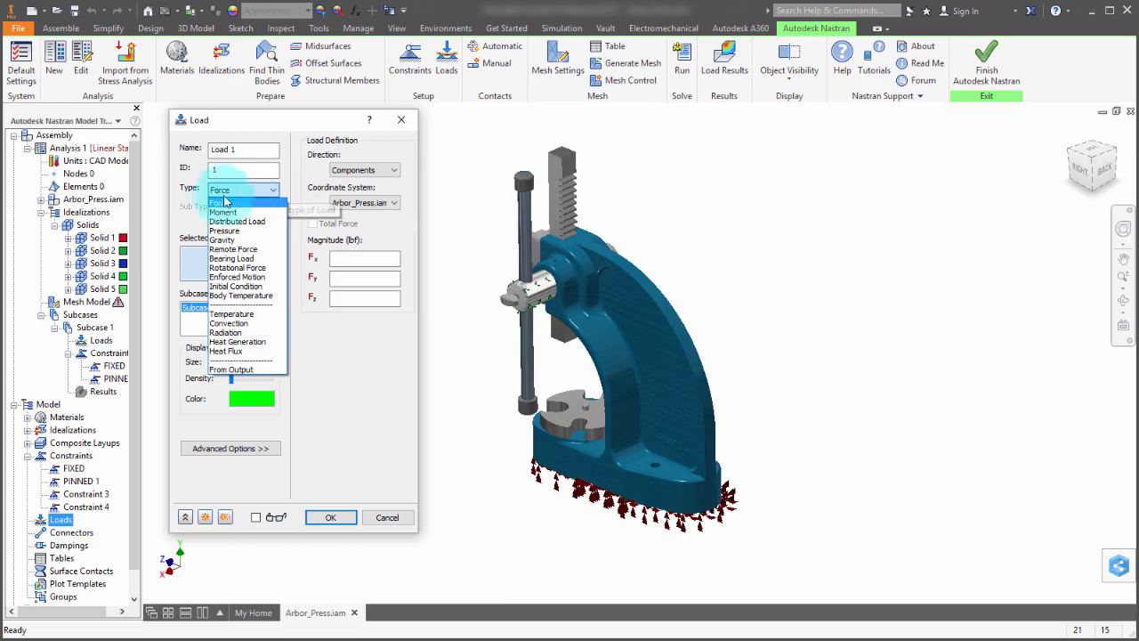
pyautogui.click(225, 203)
pyautogui.moveTo(238, 149); pyautogui.dragTo(191, 148)
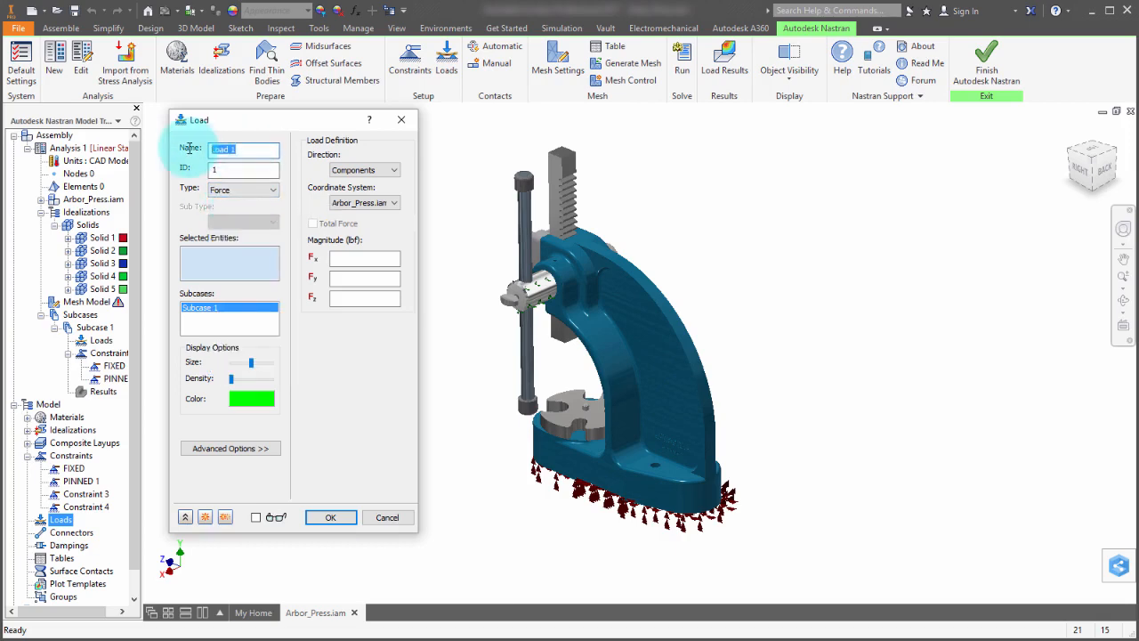
pyautogui.write('Lever Force')
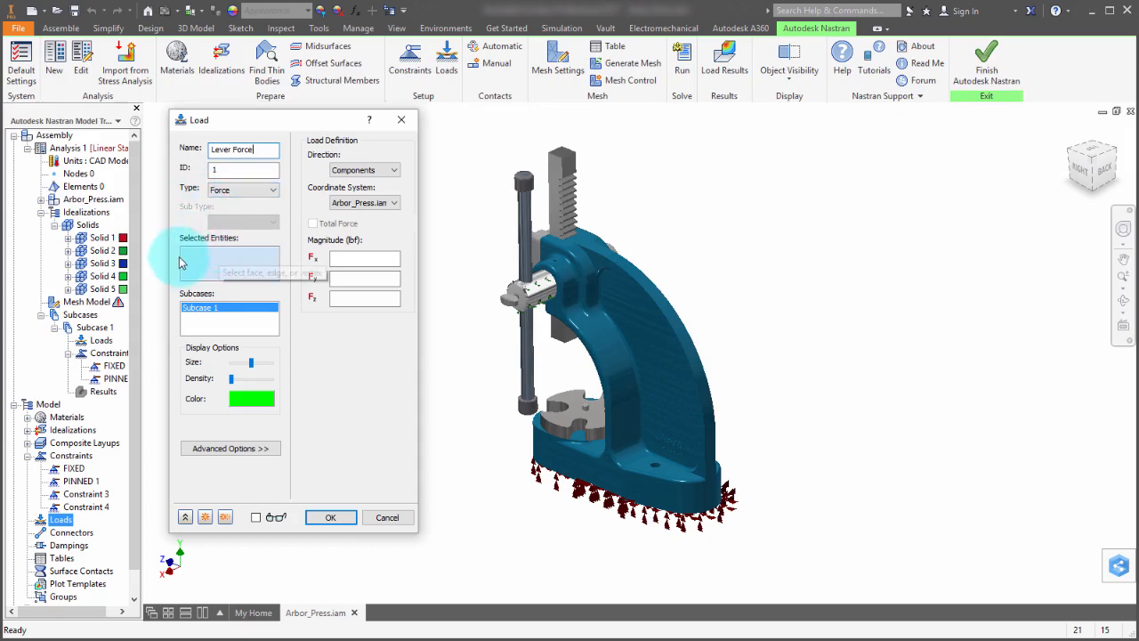
# Apply the load to the cylindrical face of the lever's upper handle cap and enable the load preview
pyautogui.scroll(-3, 486, 184)
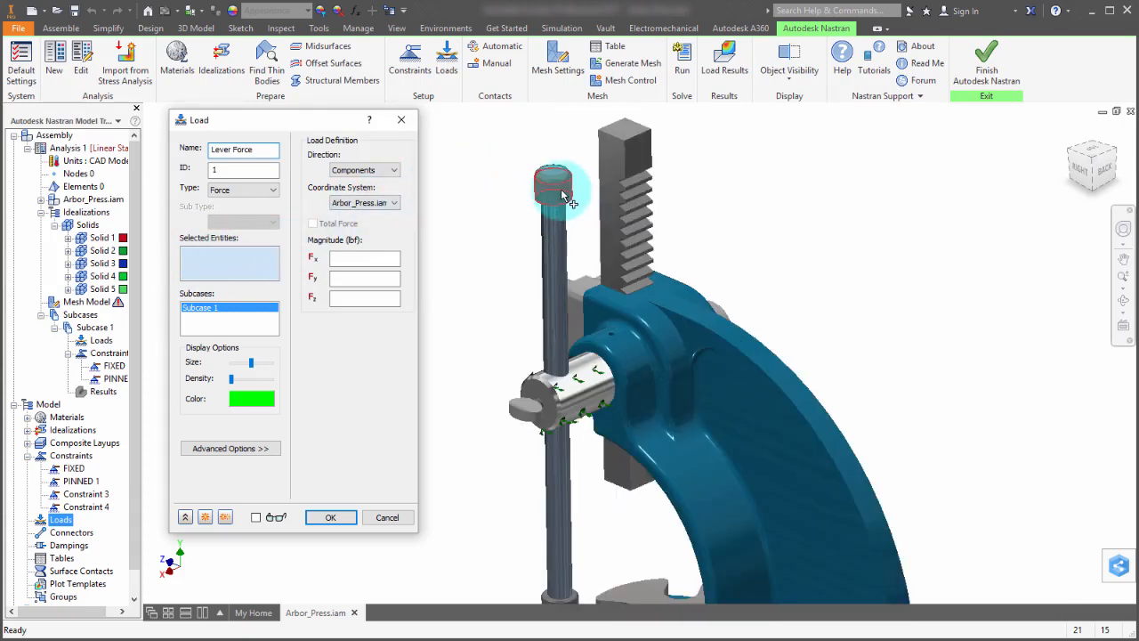
pyautogui.click(560, 211)
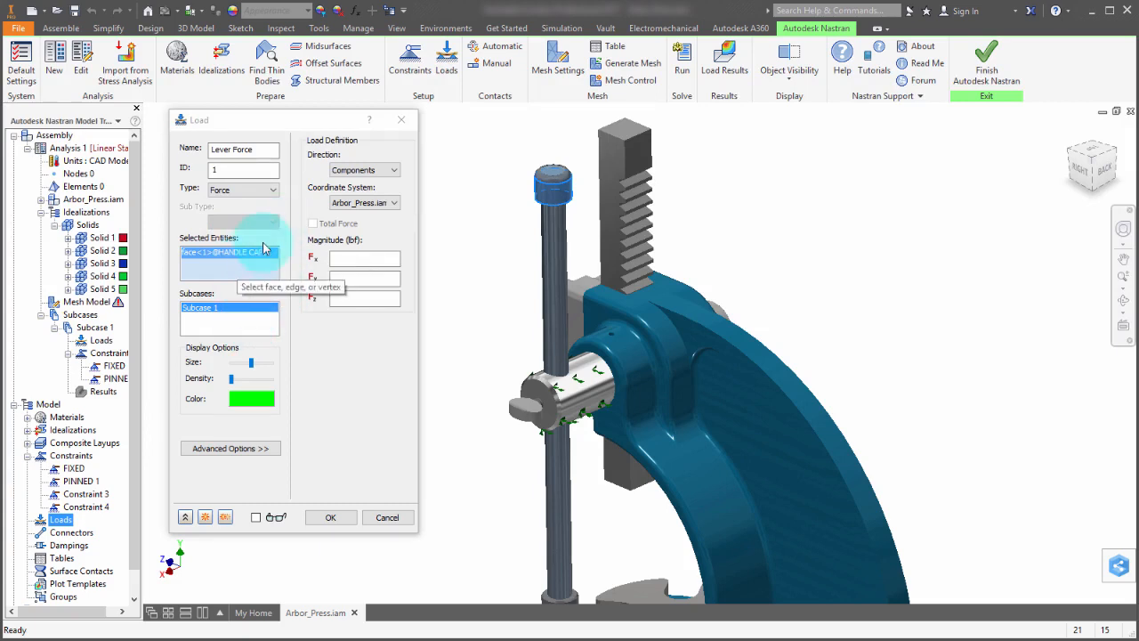
pyautogui.rightClick(241, 271)
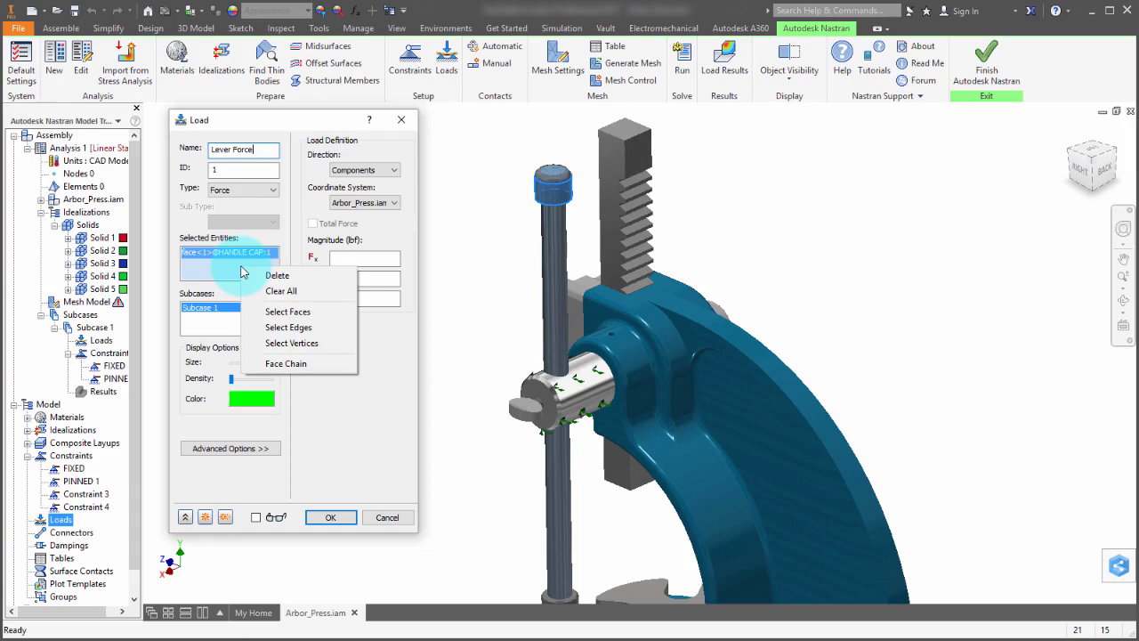
pyautogui.click(191, 329)
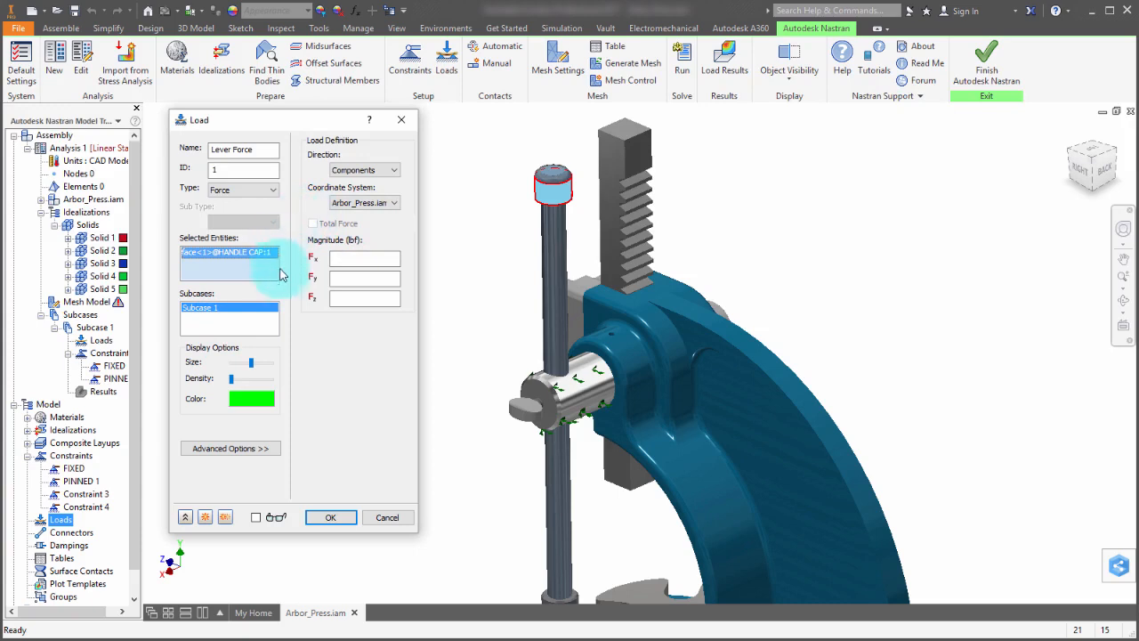
pyautogui.click(257, 517)
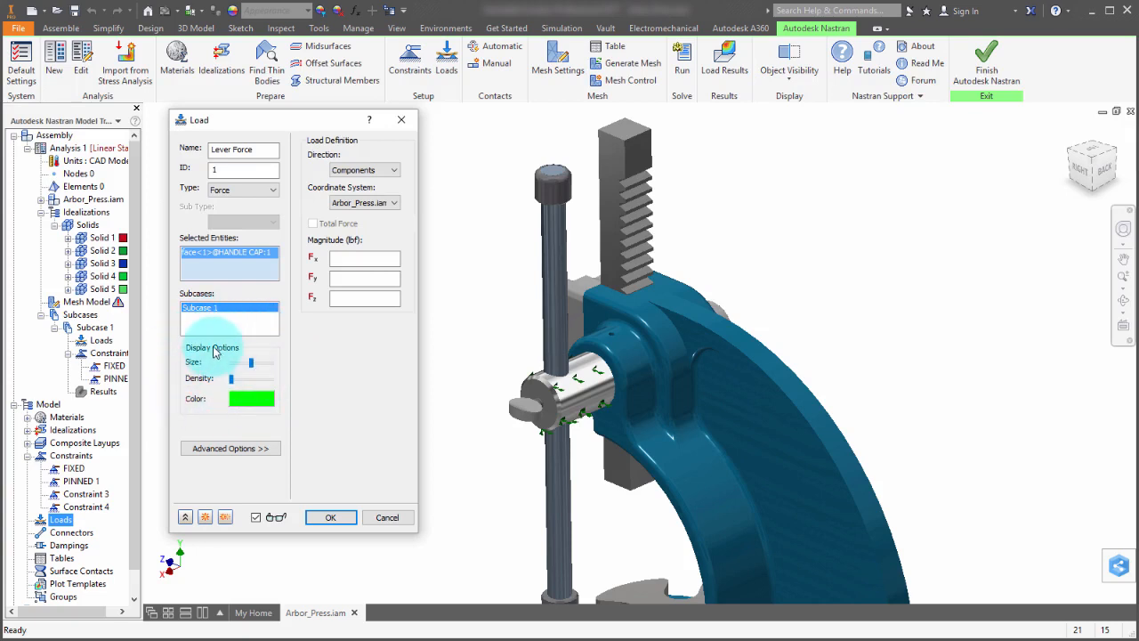
# Try the Normal To Surface direction for the load and return it to Components
pyautogui.click(360, 170)
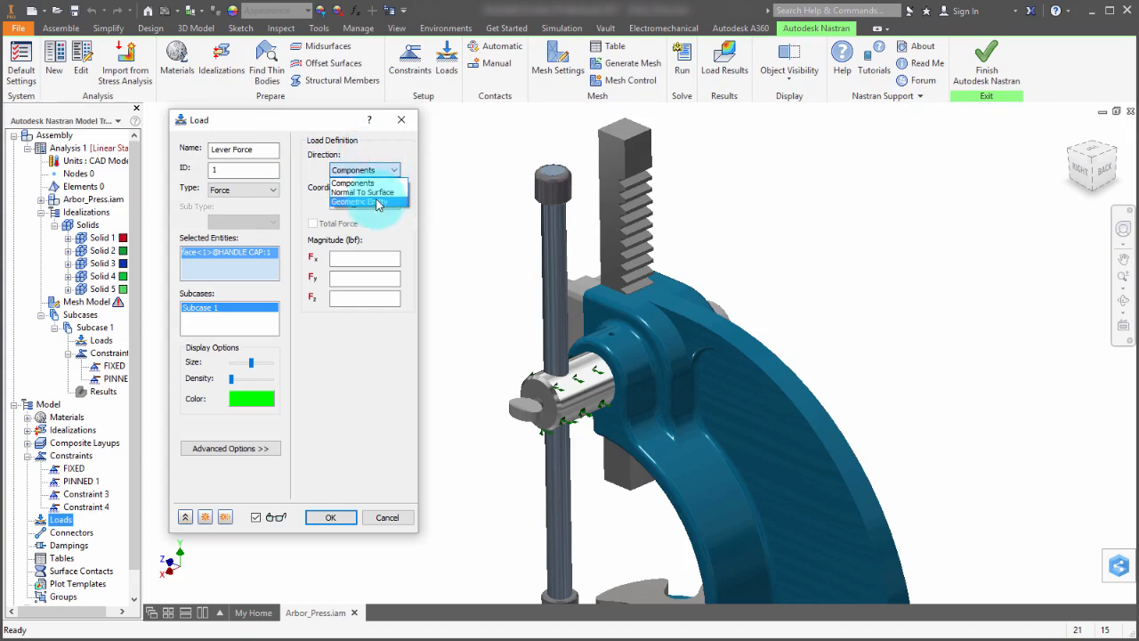
pyautogui.click(373, 192)
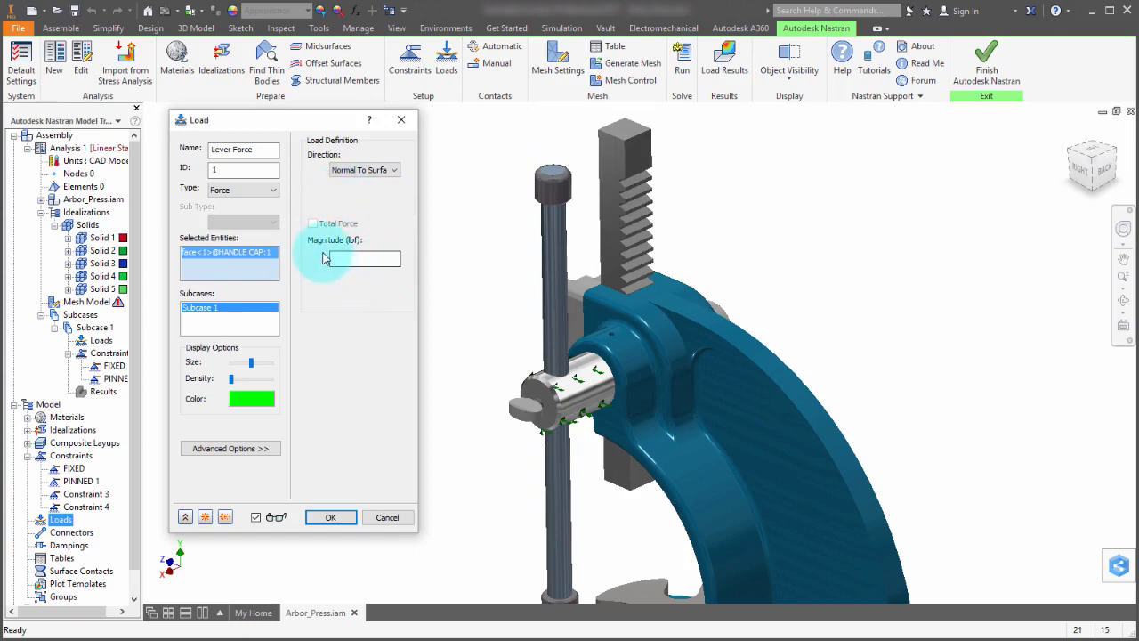
pyautogui.click(358, 259)
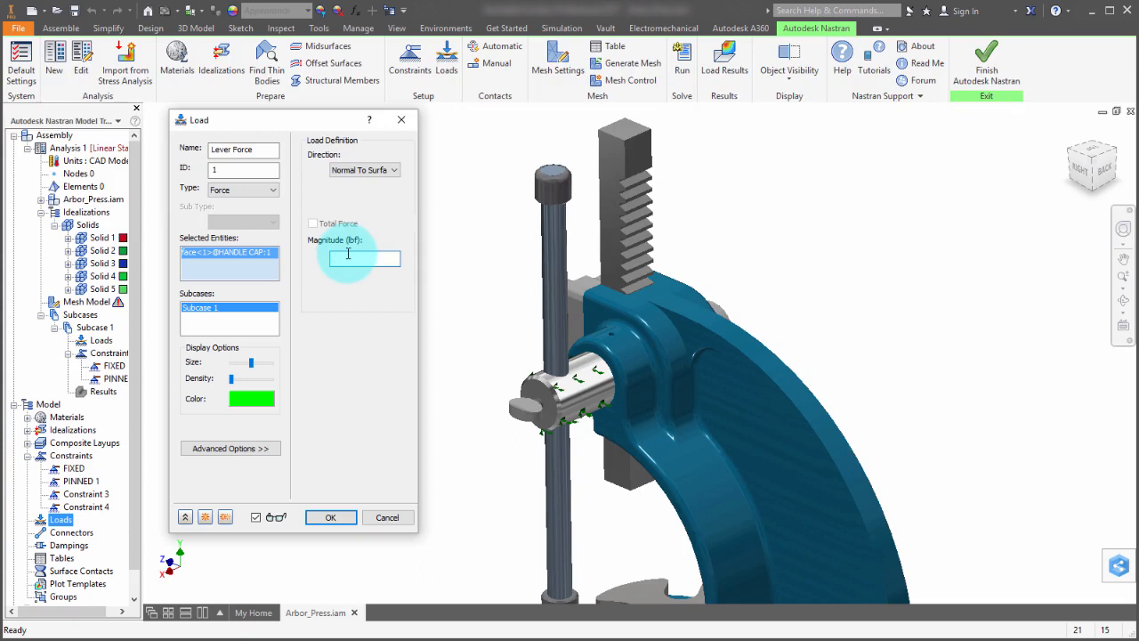
pyautogui.click(373, 171)
pyautogui.click(369, 184)
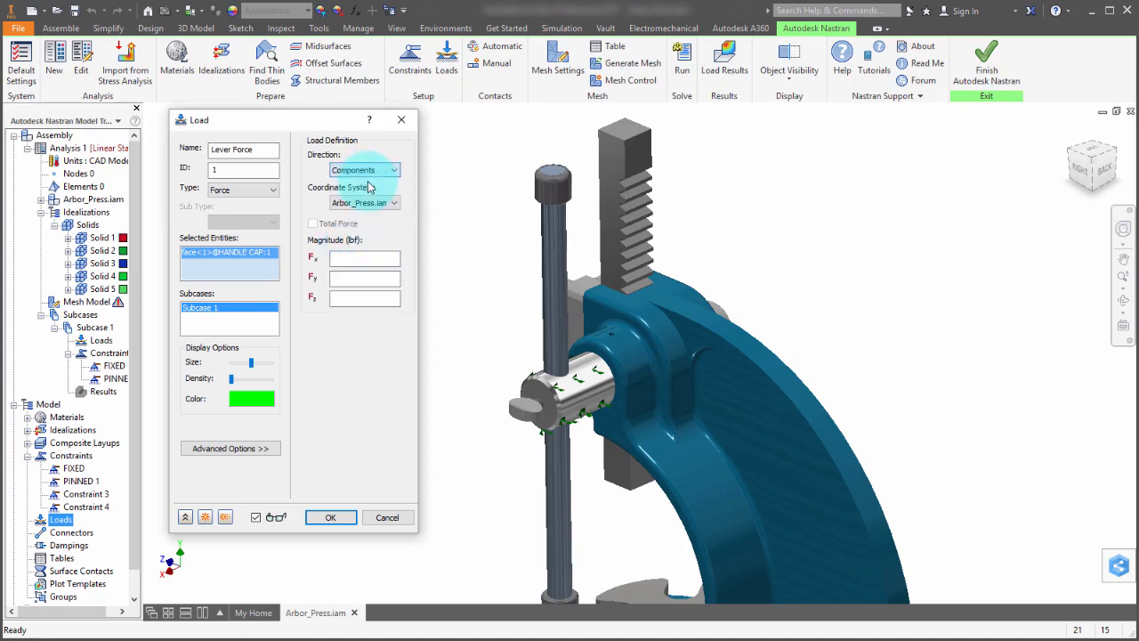
# Set the load's Fz magnitude to 50 lbf
pyautogui.click(348, 259)
pyautogui.click(352, 296)
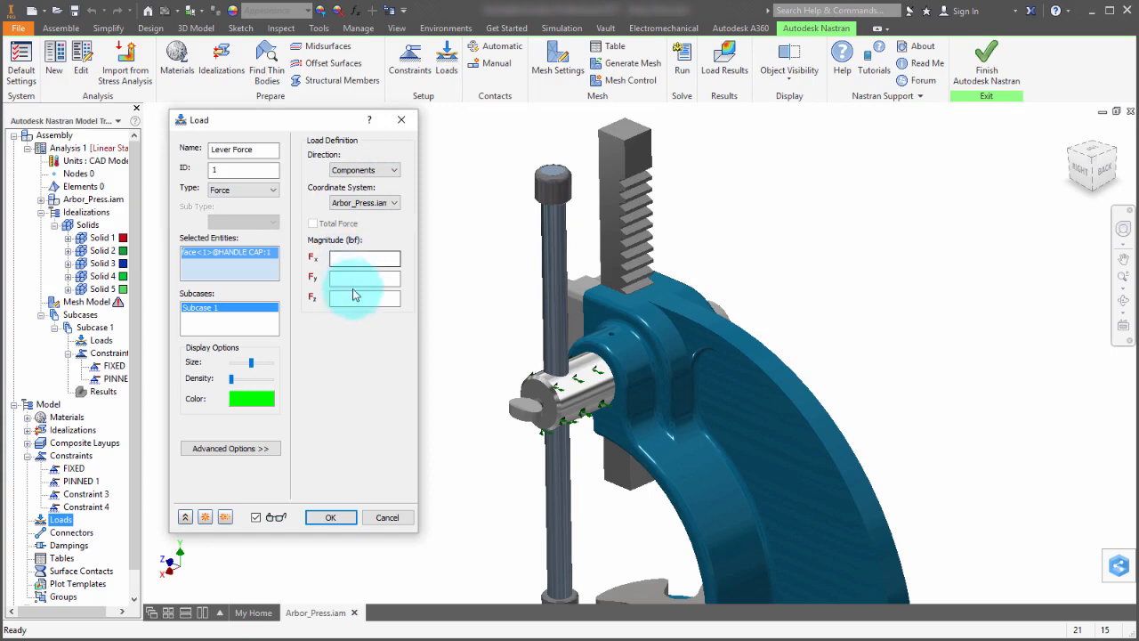
pyautogui.click(352, 279)
pyautogui.click(356, 296)
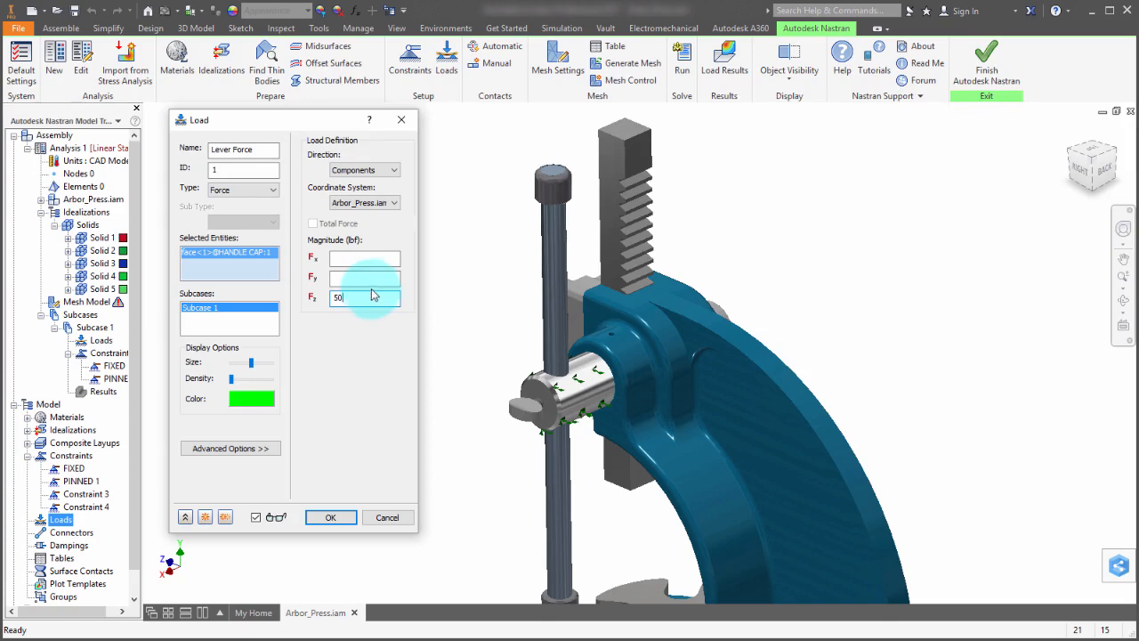
# Try HANDLE CAP:1 as the load's coordinate system and switch back to Arbor_Press.iam
pyautogui.click(365, 203)
pyautogui.click(364, 204)
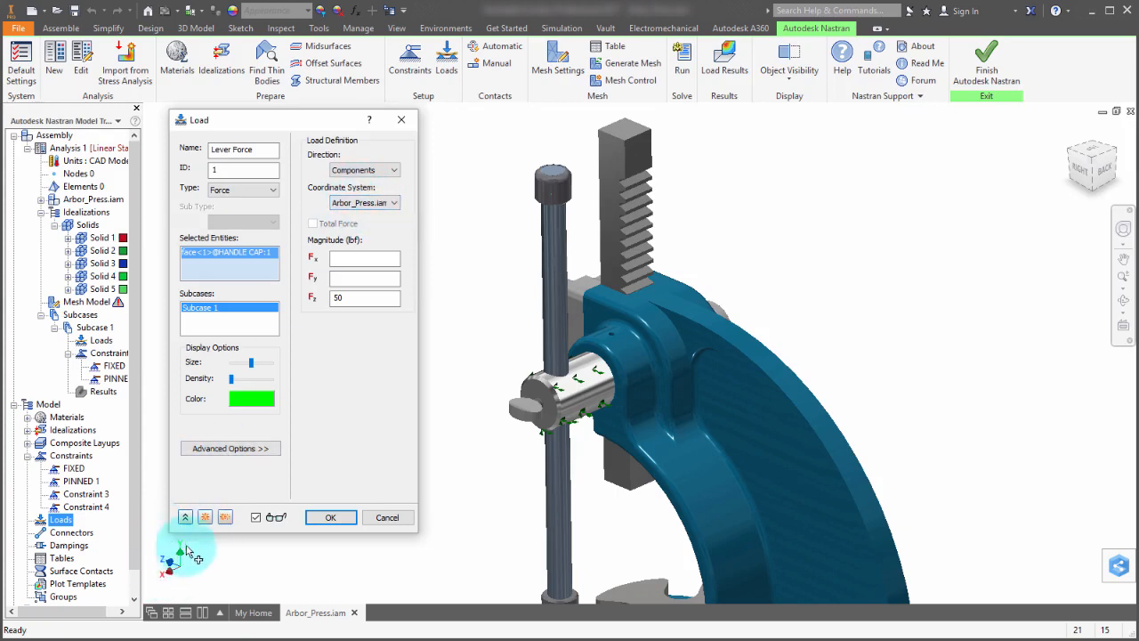
pyautogui.click(375, 170)
pyautogui.click(375, 177)
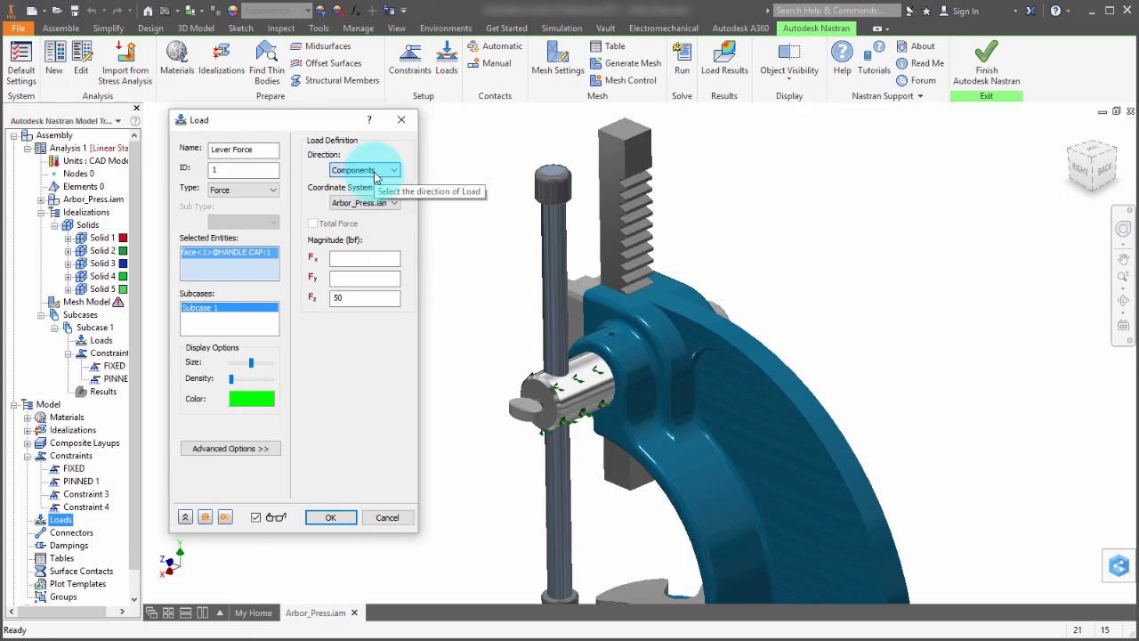
pyautogui.click(370, 203)
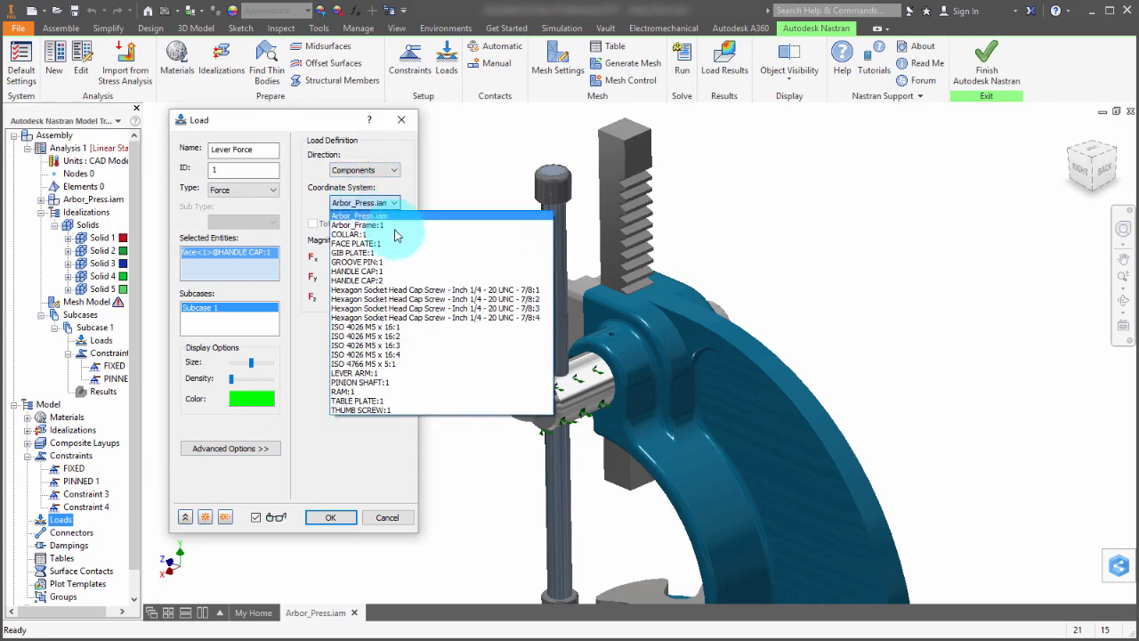
pyautogui.click(384, 271)
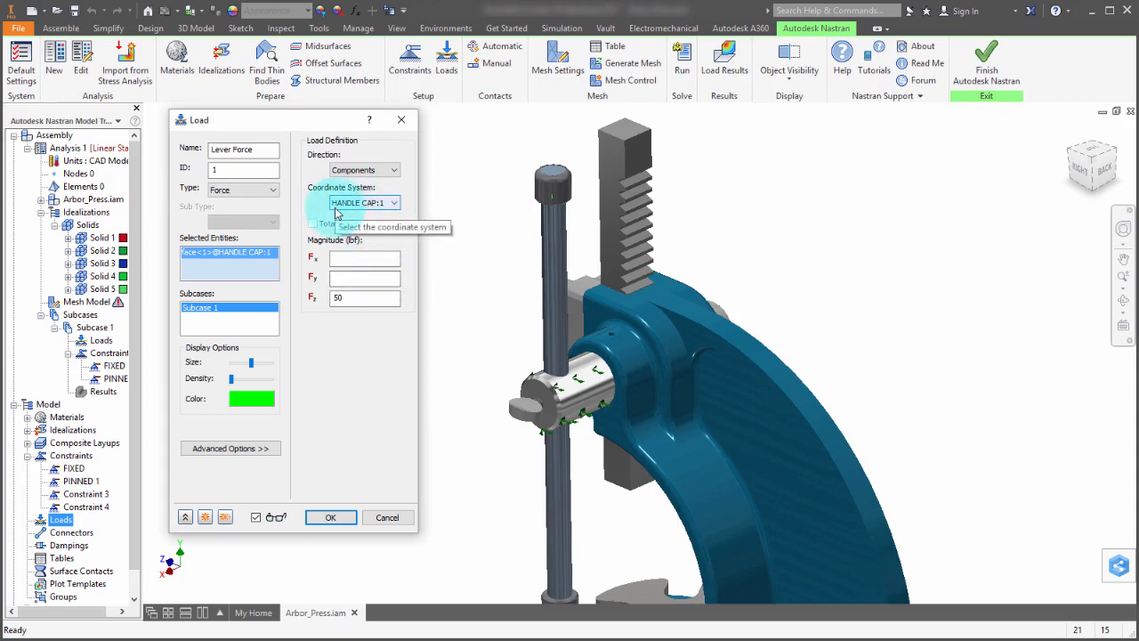
pyautogui.click(361, 203)
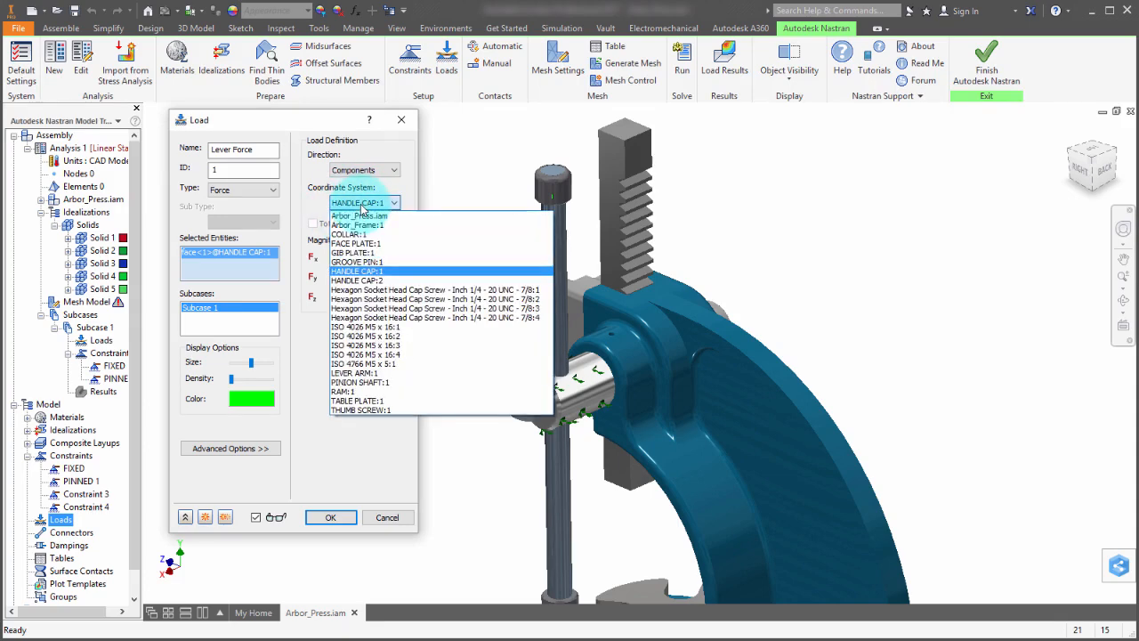
pyautogui.click(360, 216)
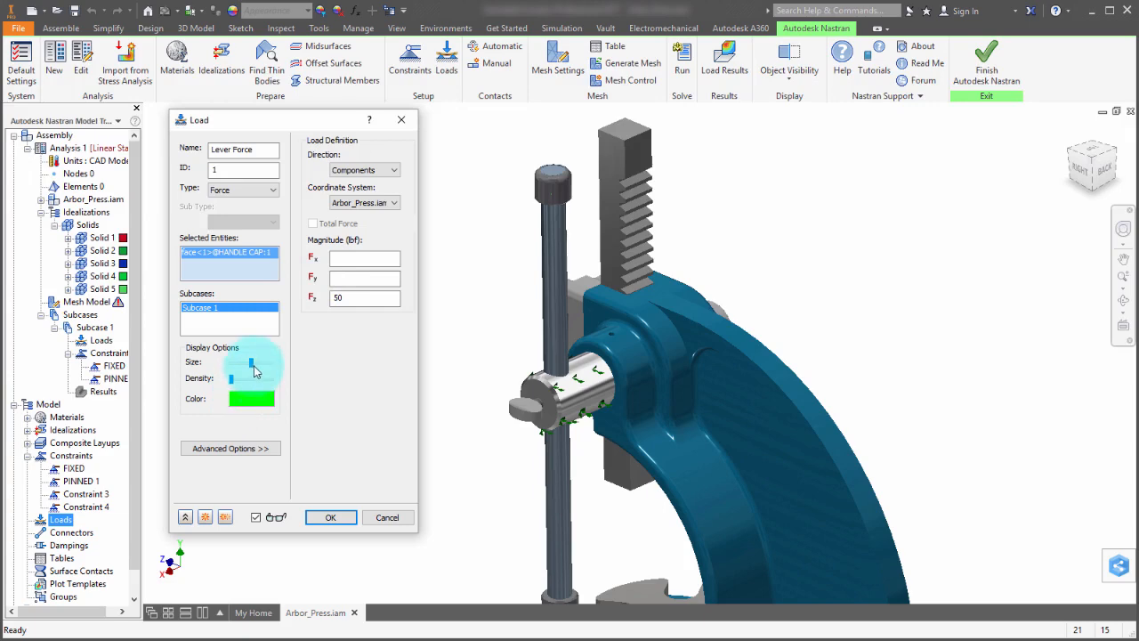
# Increase the load symbol's display size slightly and accept the Lever Force load
pyautogui.moveTo(252, 362); pyautogui.dragTo(259, 362)
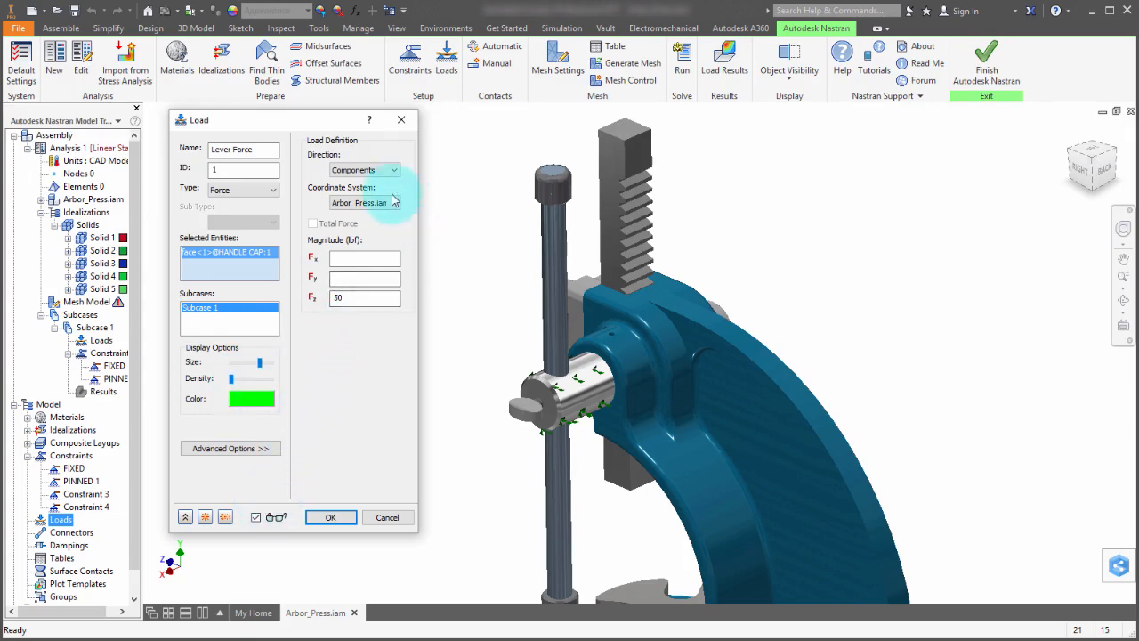
pyautogui.click(337, 301)
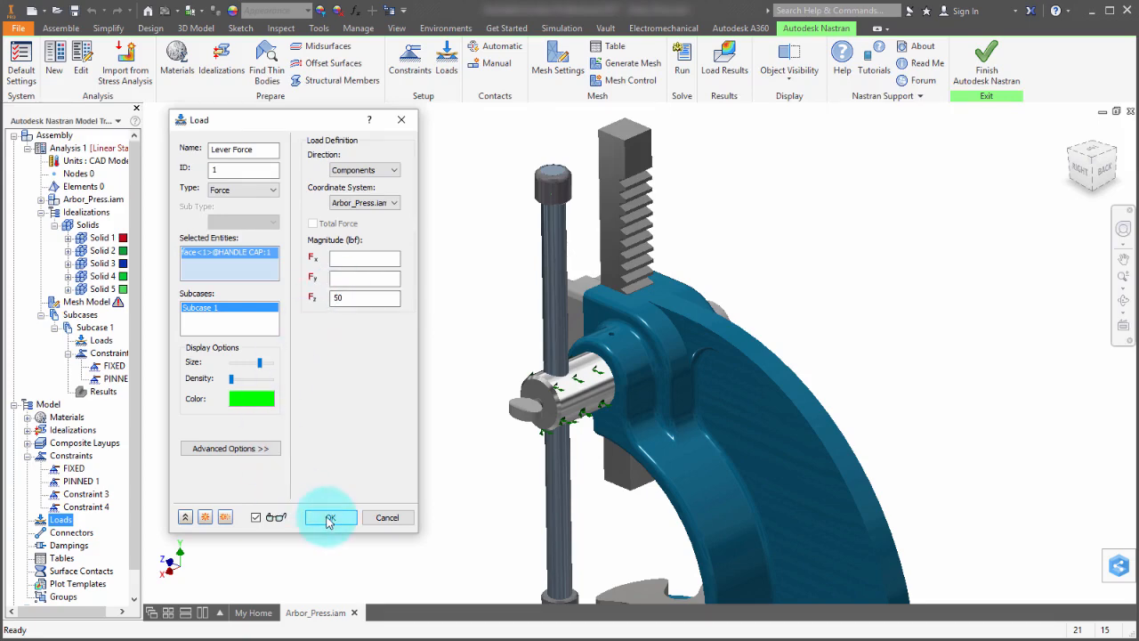
pyautogui.scroll(-3, 493, 243)
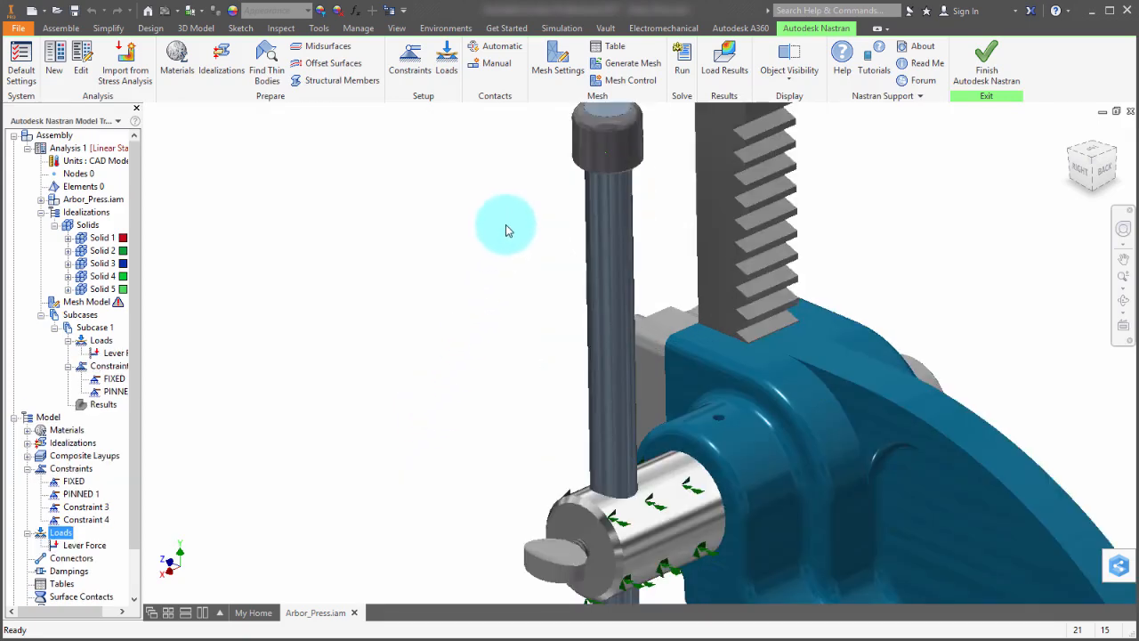
# Edit the Lever Force load in Subcase 1 to reverse its direction, with Fz set to -50 lbf
pyautogui.moveTo(506, 227)
pyautogui.keyDown('shift'); pyautogui.mouseDown(button='middle')
pyautogui.moveTo(561, 231)
pyautogui.moveTo(512, 228)
pyautogui.mouseUp(button='middle'); pyautogui.keyUp('shift')
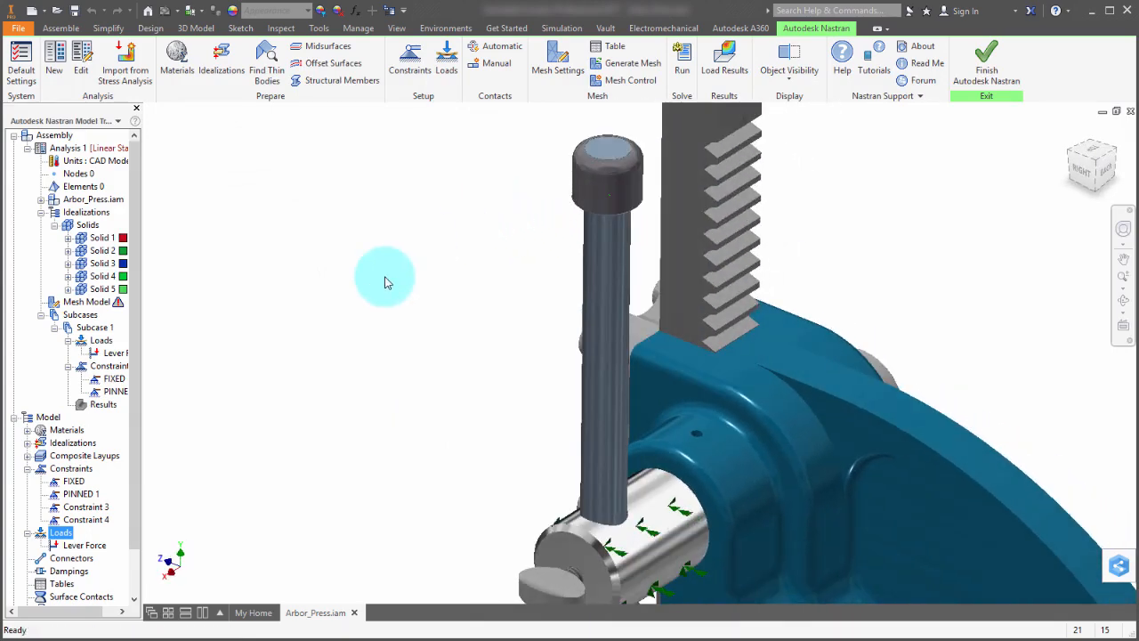
pyautogui.rightClick(123, 353)
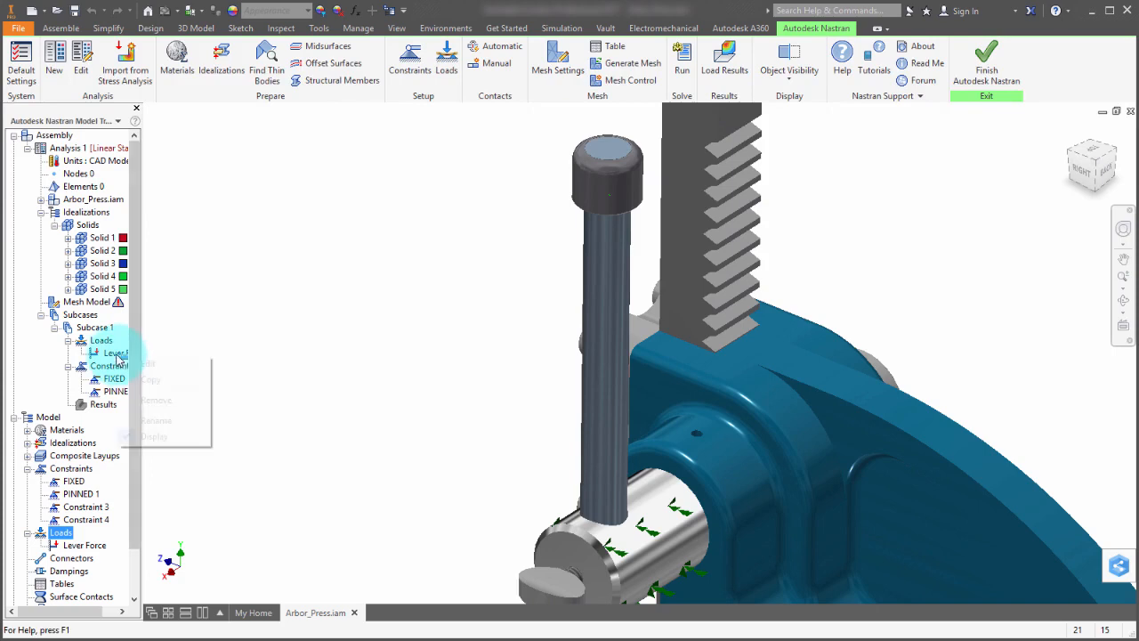
pyautogui.press('Escape')
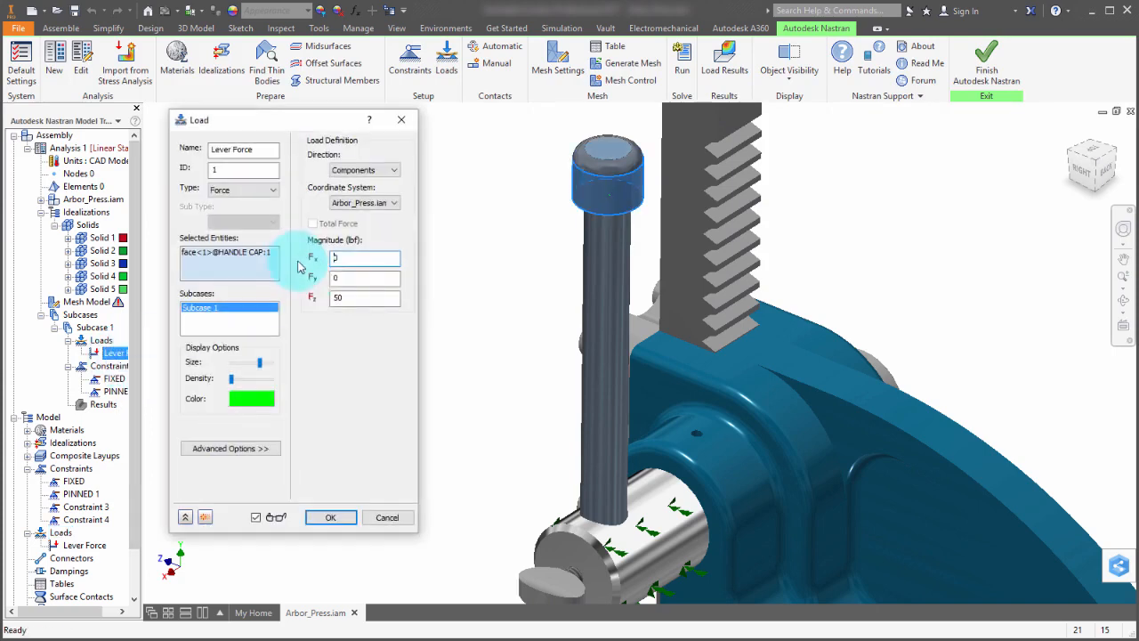
pyautogui.click(335, 298)
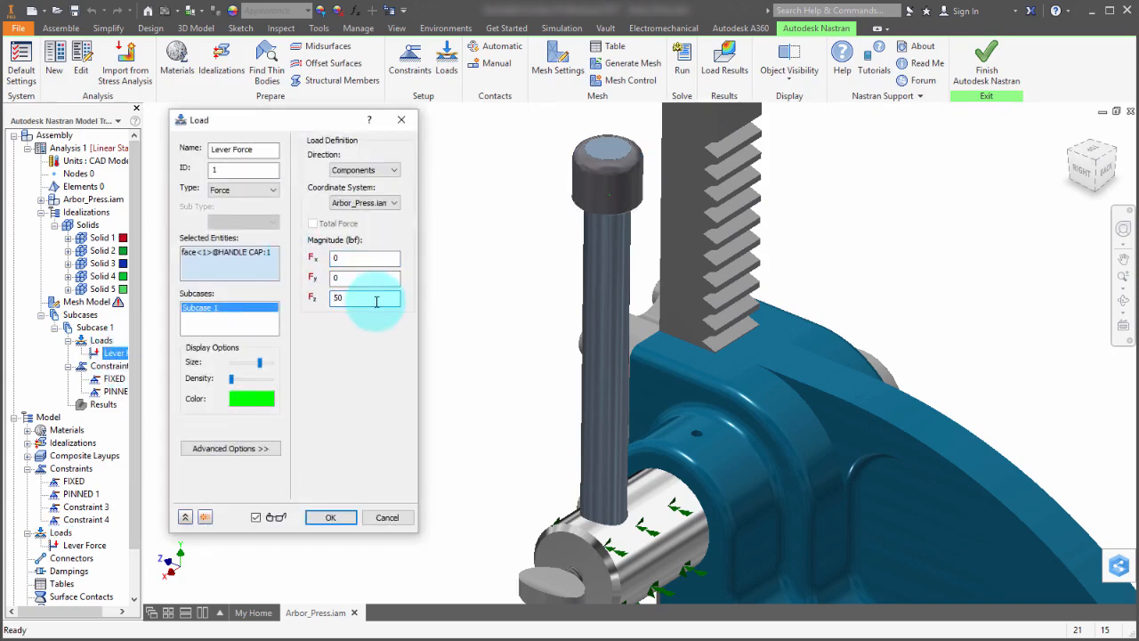
pyautogui.write('-')
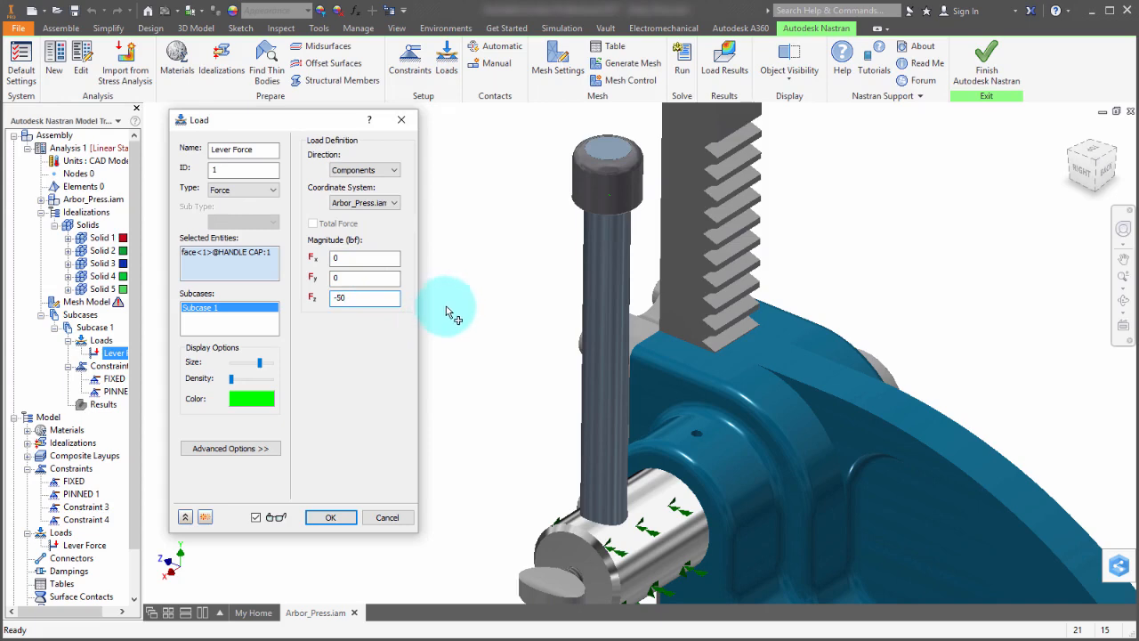
pyautogui.click(336, 516)
pyautogui.scroll(3, 623, 195)
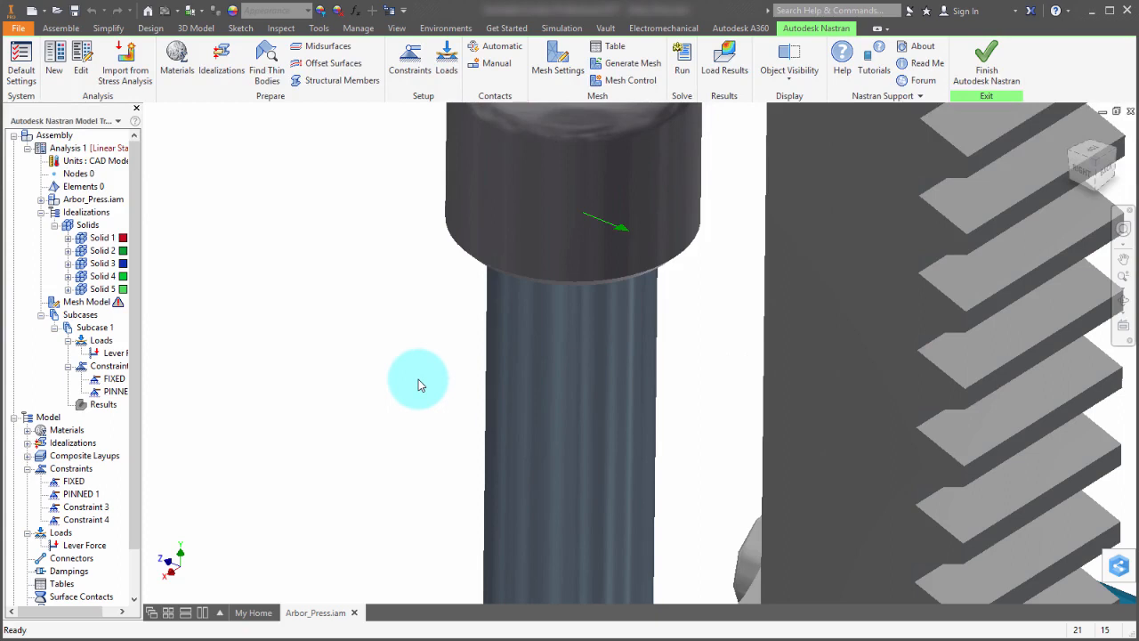
# Edit the Lever Force load in Subcase 1, setting its Fz magnitude to -500 lbf
pyautogui.scroll(-4, 417, 385)
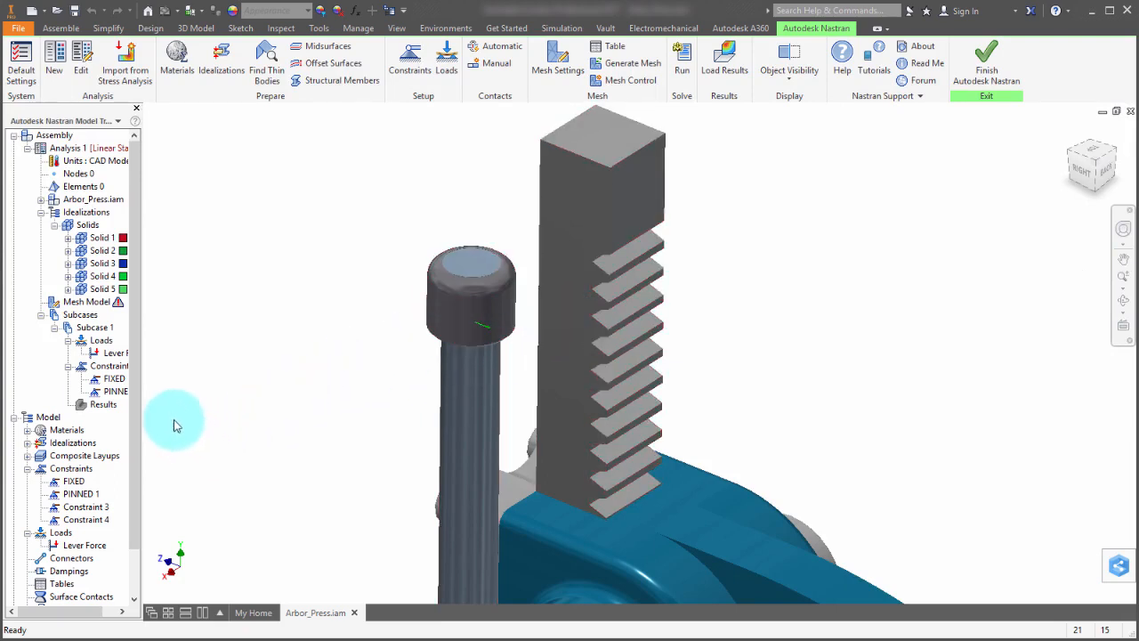
pyautogui.rightClick(113, 354)
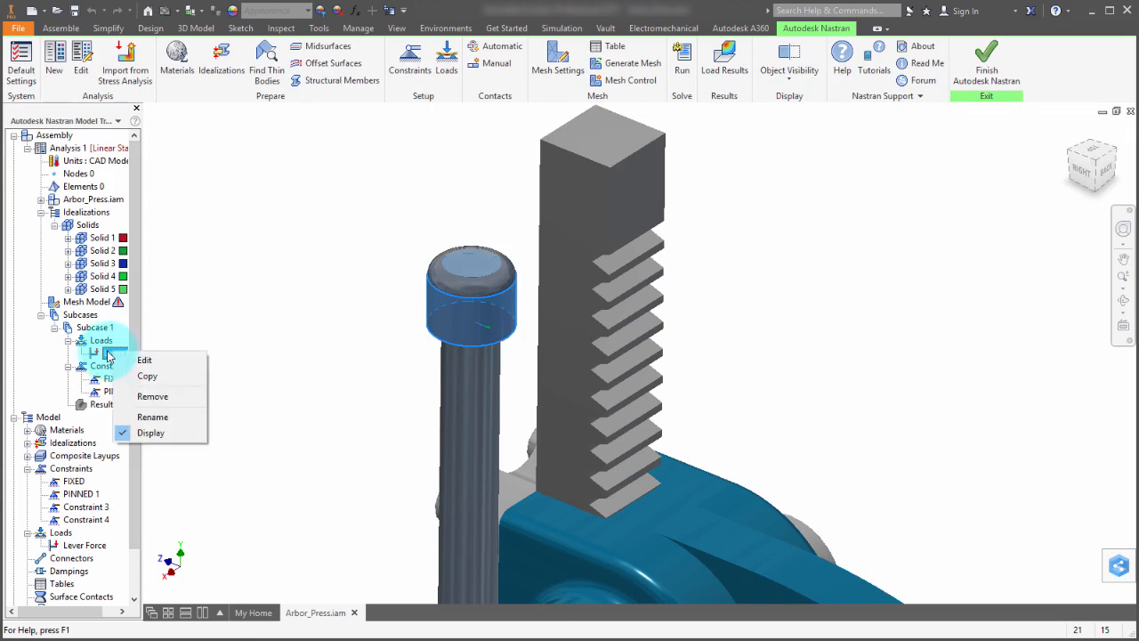
pyautogui.click(143, 361)
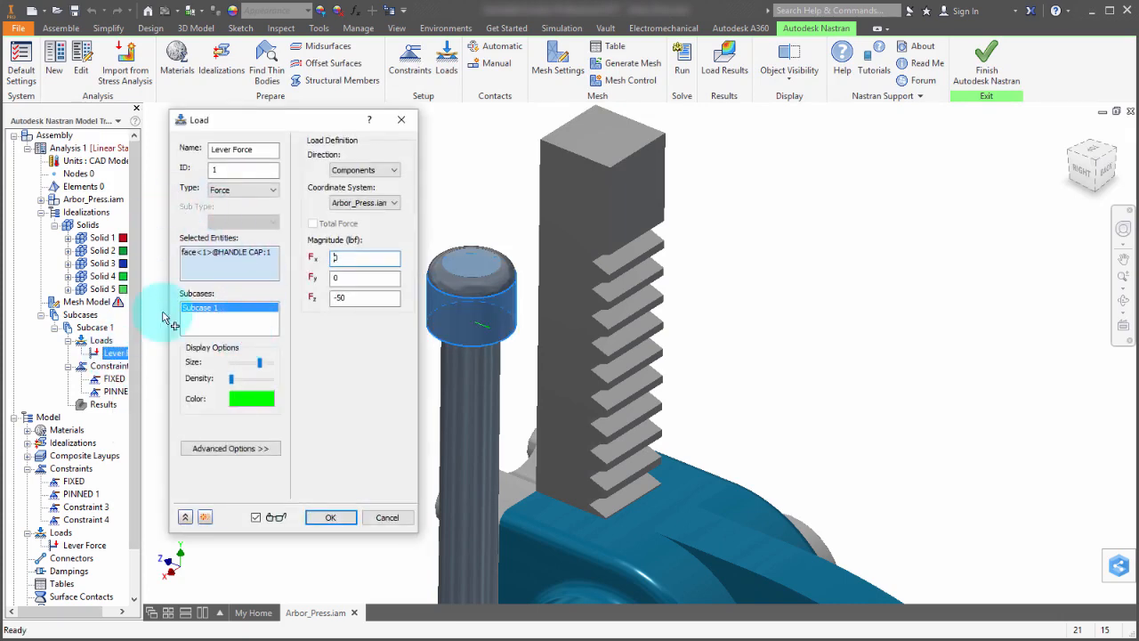
pyautogui.click(353, 297)
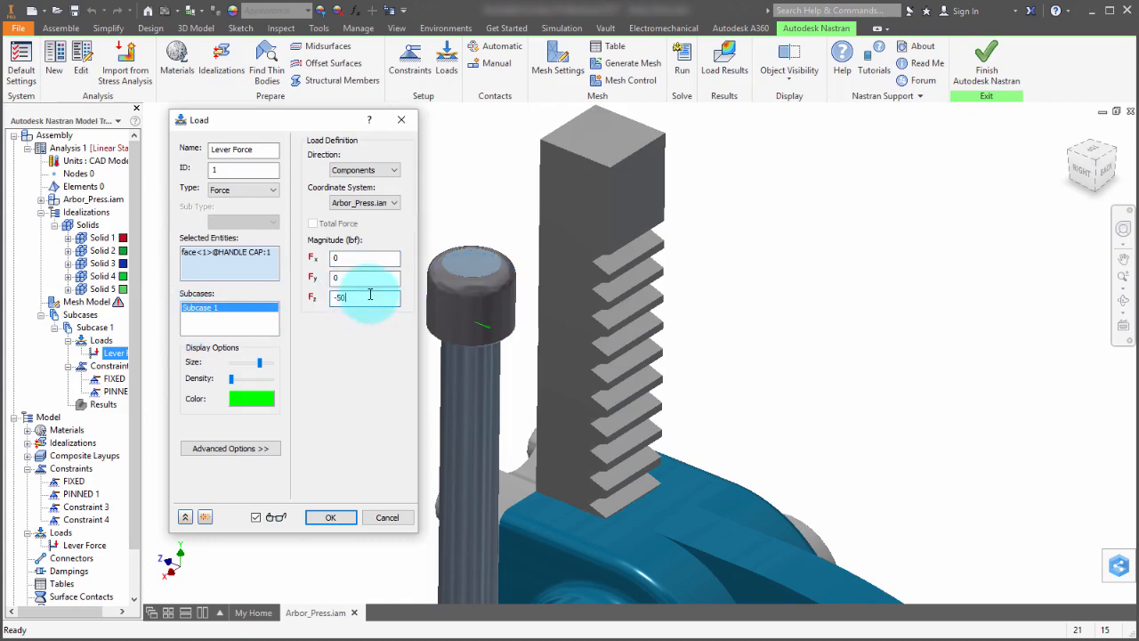
pyautogui.write('0')
pyautogui.click(330, 517)
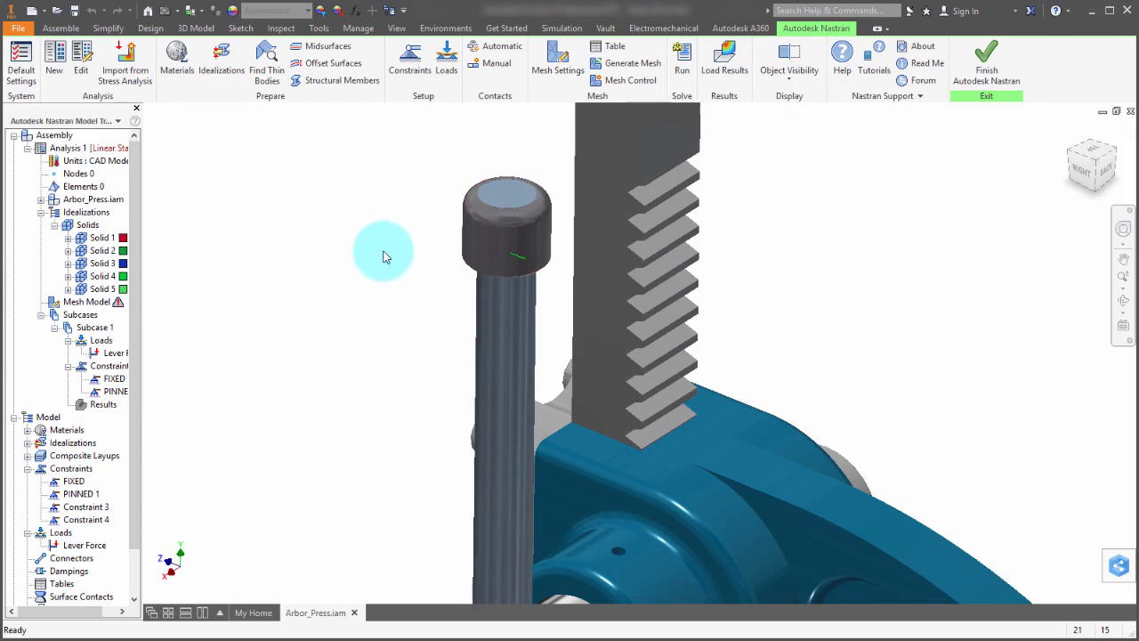
pyautogui.rightClick(113, 358)
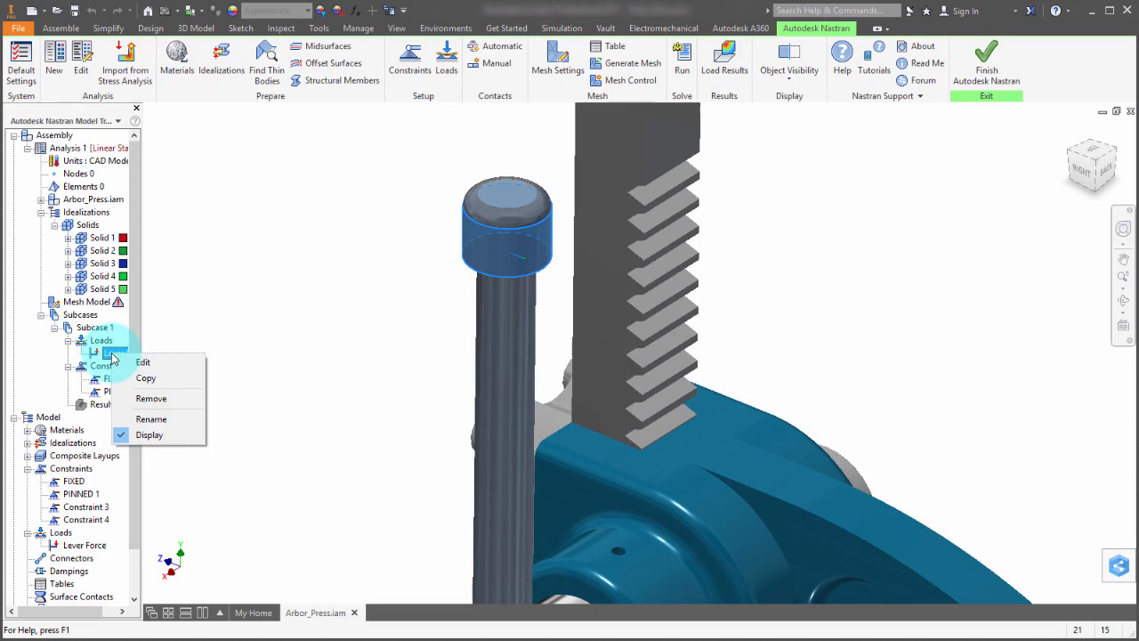
pyautogui.click(287, 278)
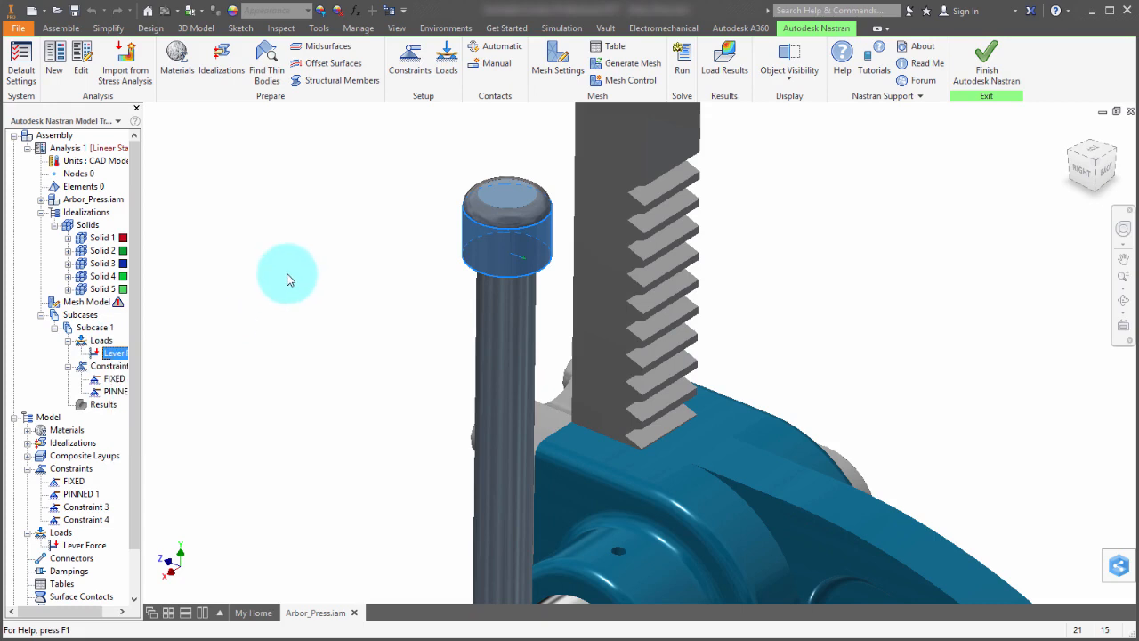